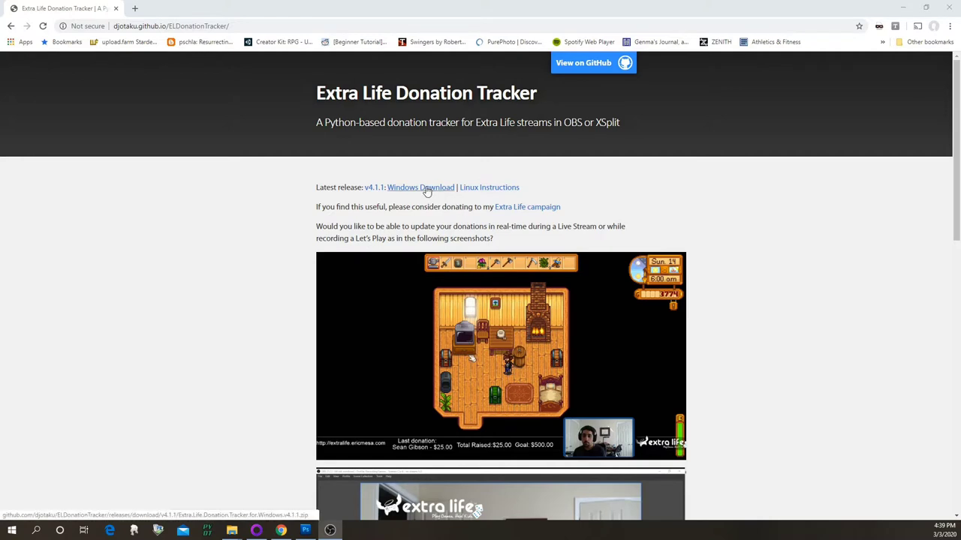
# Download the Windows zip and read the v4.1.1 BUGFIX release notes down to its three assets
pyautogui.click(425, 189)
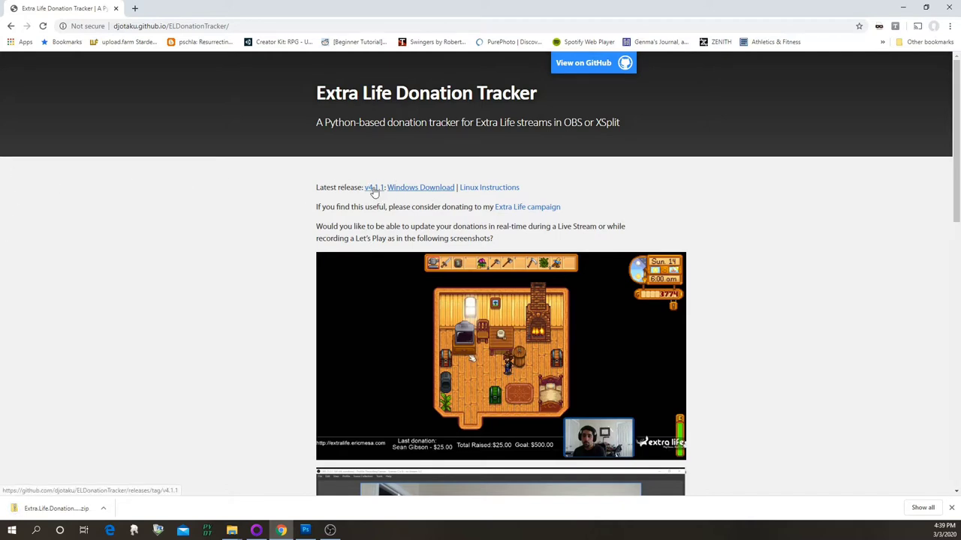
pyautogui.middleClick(374, 190)
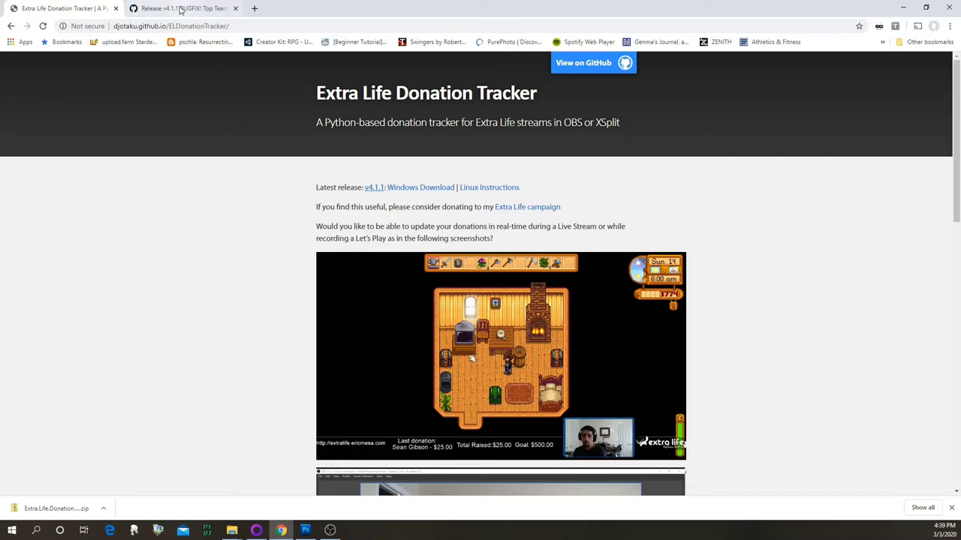
pyautogui.click(180, 9)
pyautogui.scroll(-2, 459, 339)
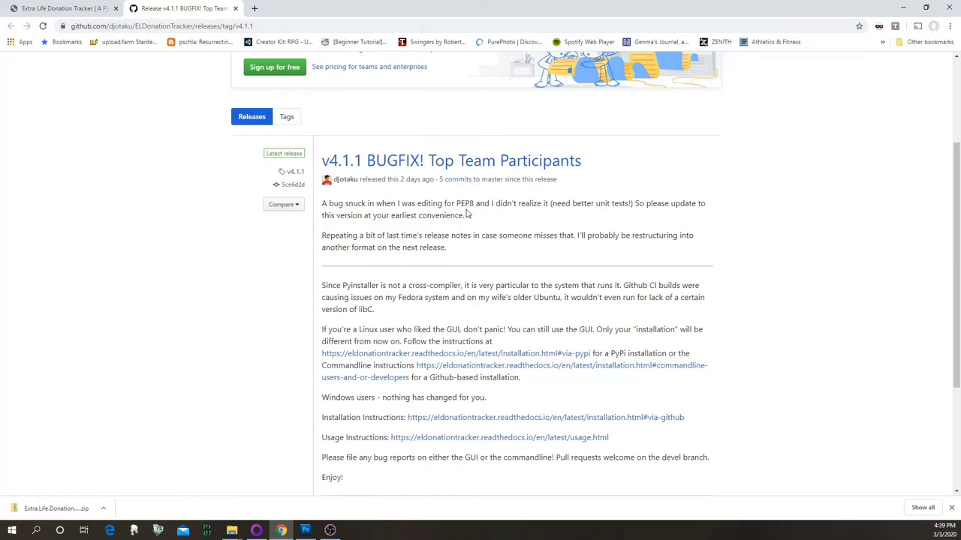
pyautogui.scroll(-2, 467, 208)
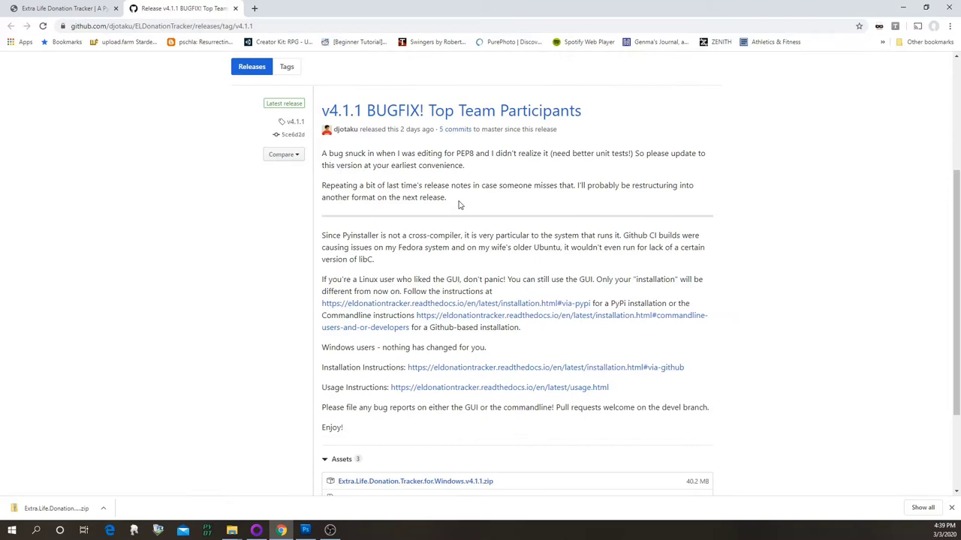
pyautogui.scroll(-1, 466, 215)
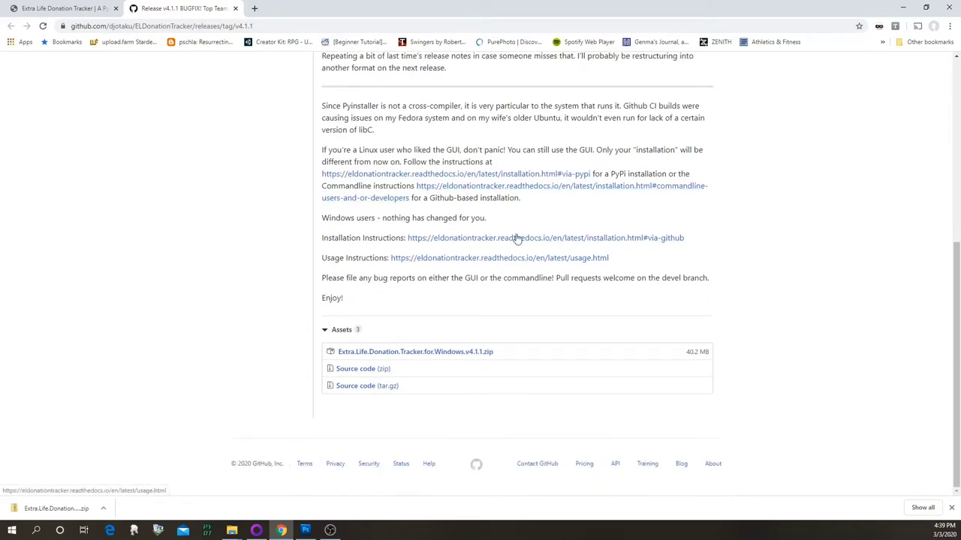
# Return to the tracker's project page and scroll down to its documentation link
pyautogui.click(66, 10)
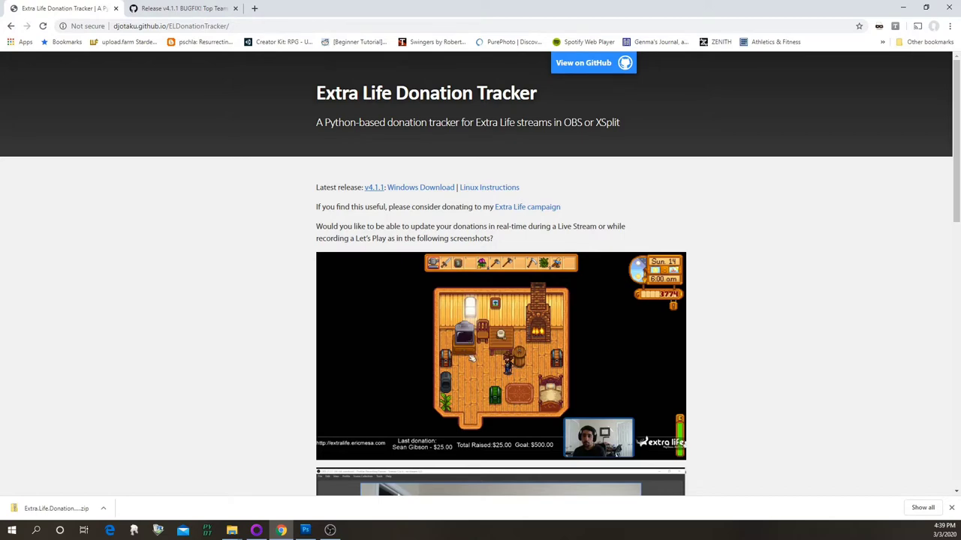
pyautogui.click(329, 530)
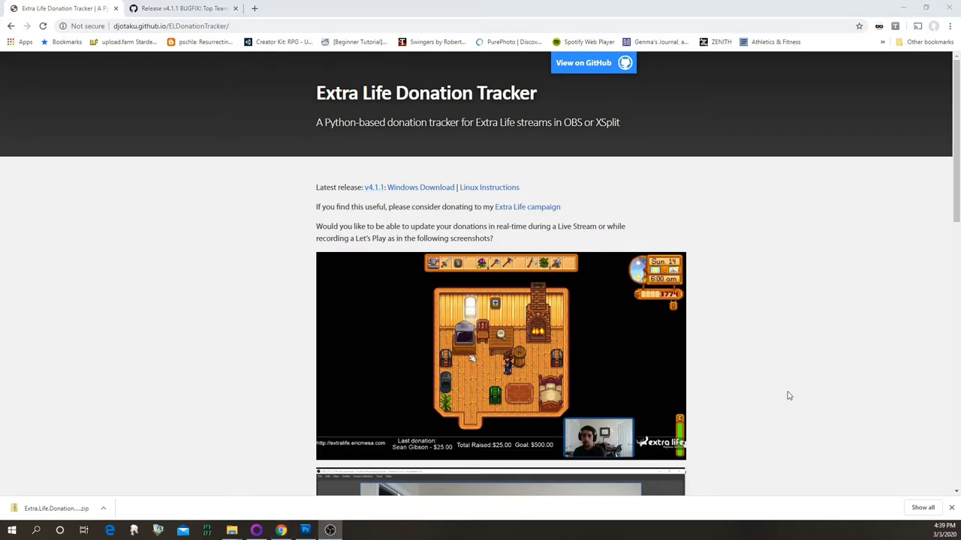
pyautogui.scroll(-8, 780, 393)
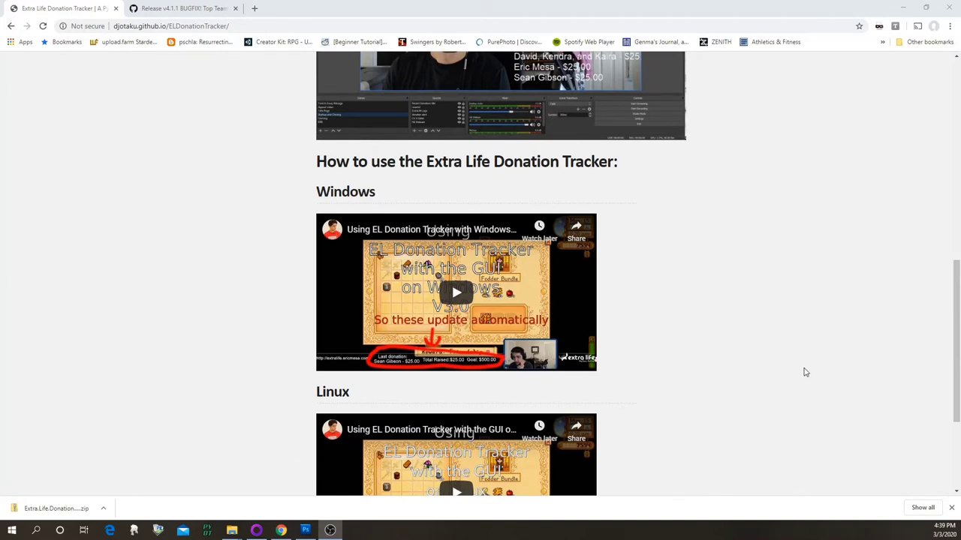
pyautogui.scroll(-3, 805, 372)
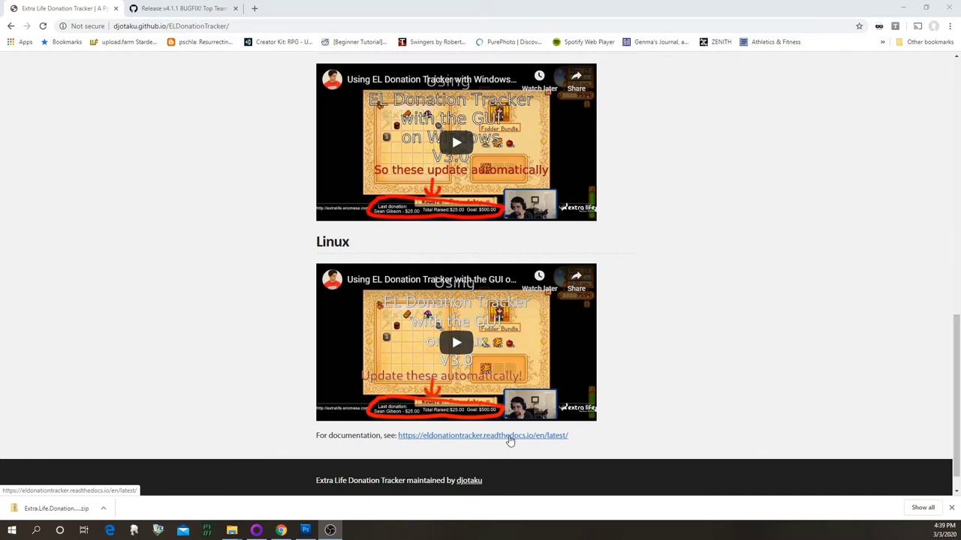
# Open the eldonationtracker Read the Docs page in a new tab, skim it, and come back
pyautogui.middleClick(509, 437)
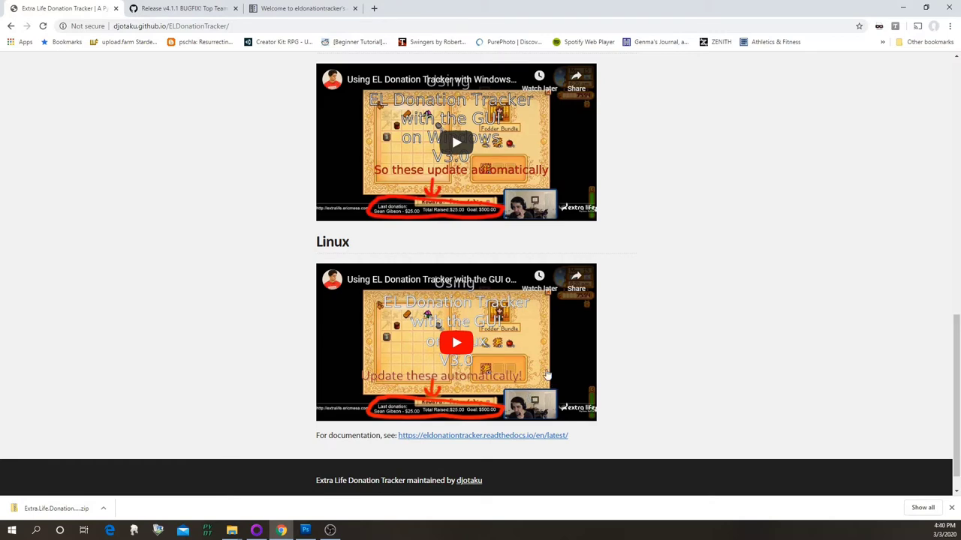
pyautogui.click(339, 11)
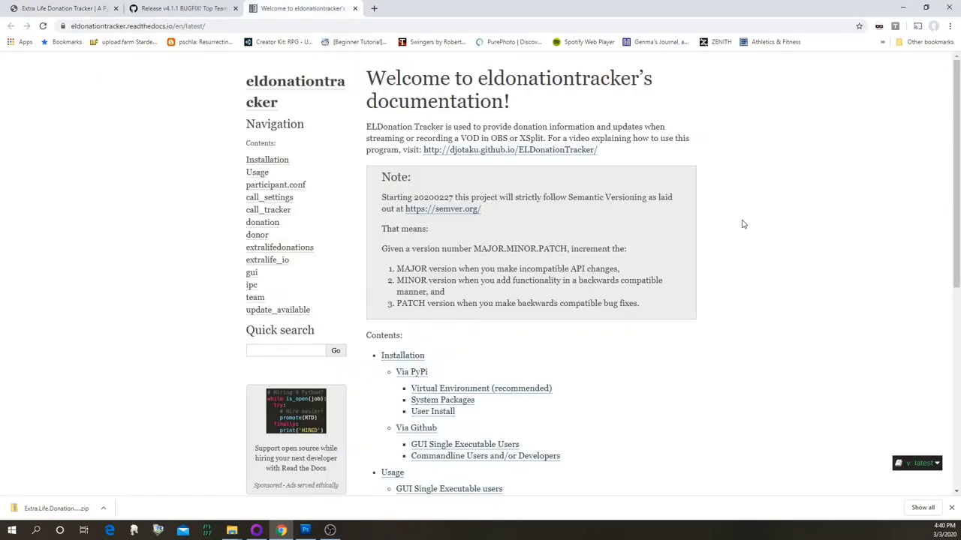
pyautogui.scroll(-2, 751, 293)
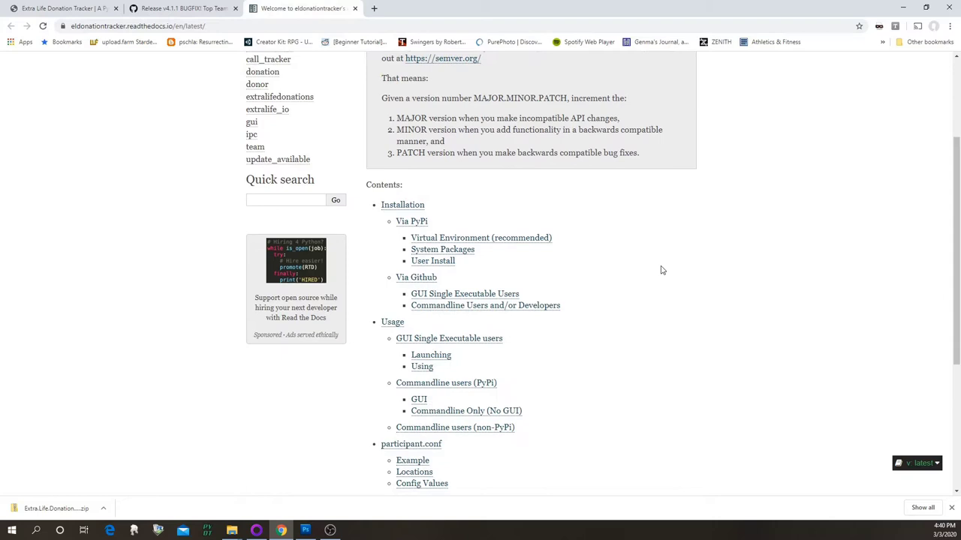
pyautogui.scroll(-2, 660, 270)
pyautogui.scroll(10, 526, 217)
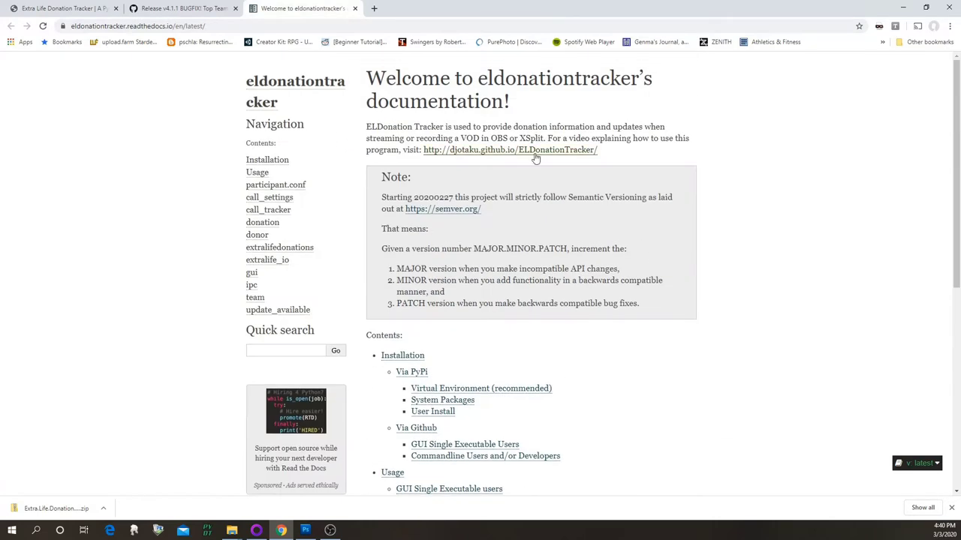
pyautogui.click(41, 8)
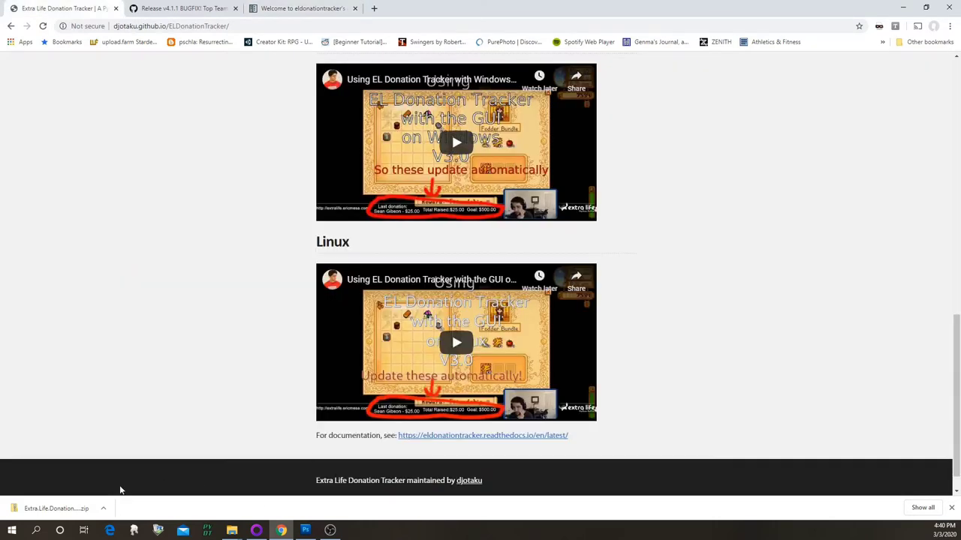
# Show the downloaded zip in its folder with the name column widened to read full names
pyautogui.click(104, 509)
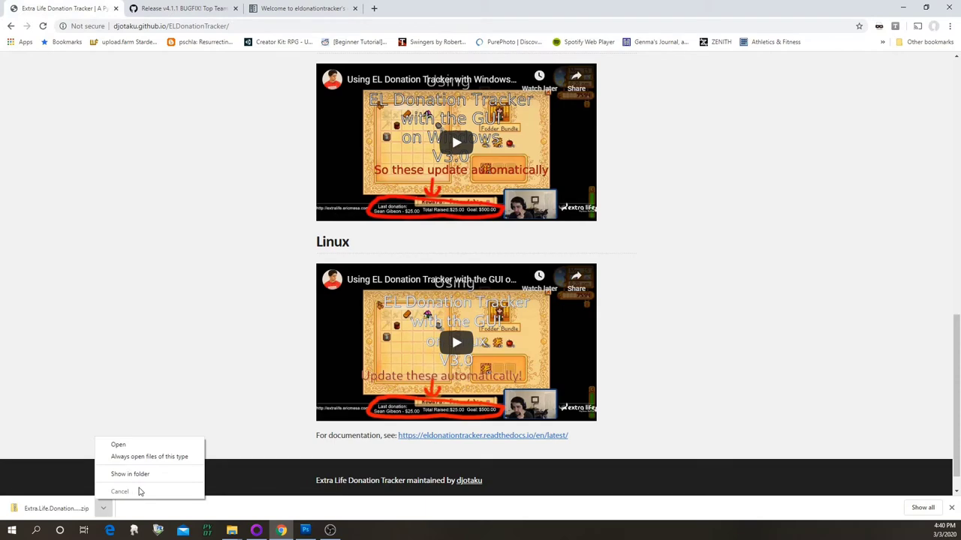
pyautogui.click(143, 476)
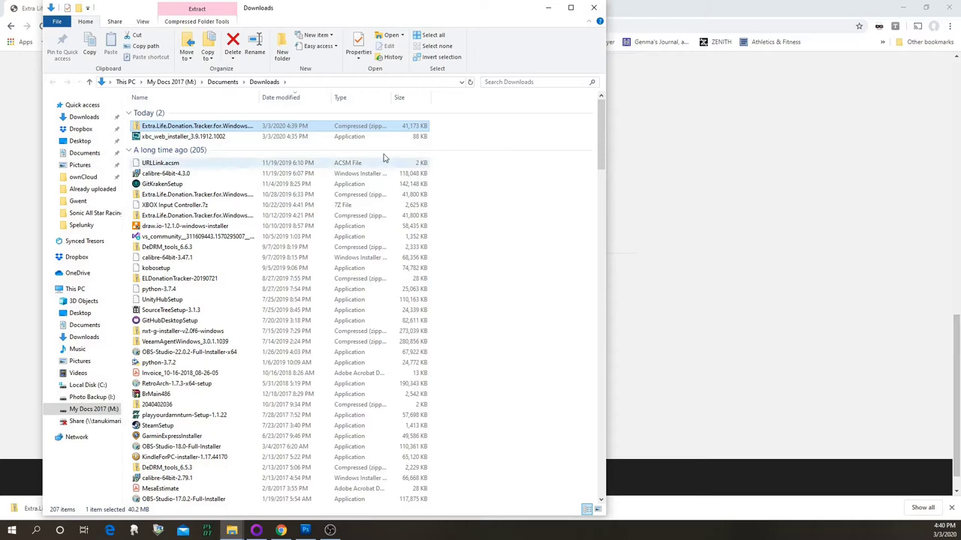
pyautogui.moveTo(262, 97); pyautogui.dragTo(350, 97)
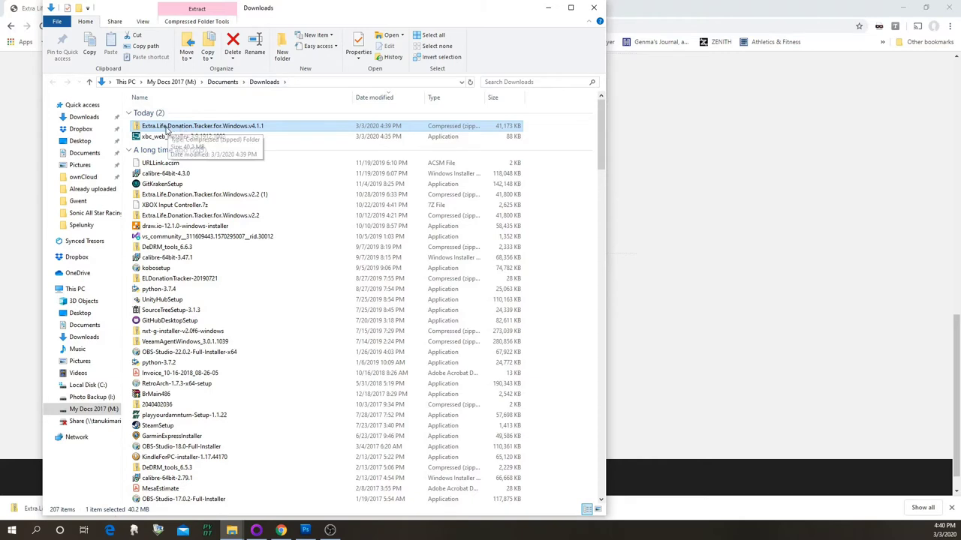
# Extract all of Extra.Life.Donation.Tracker.for.Windows.v4.1.1, showing extracted files, and scroll to the gui app
pyautogui.rightClick(169, 129)
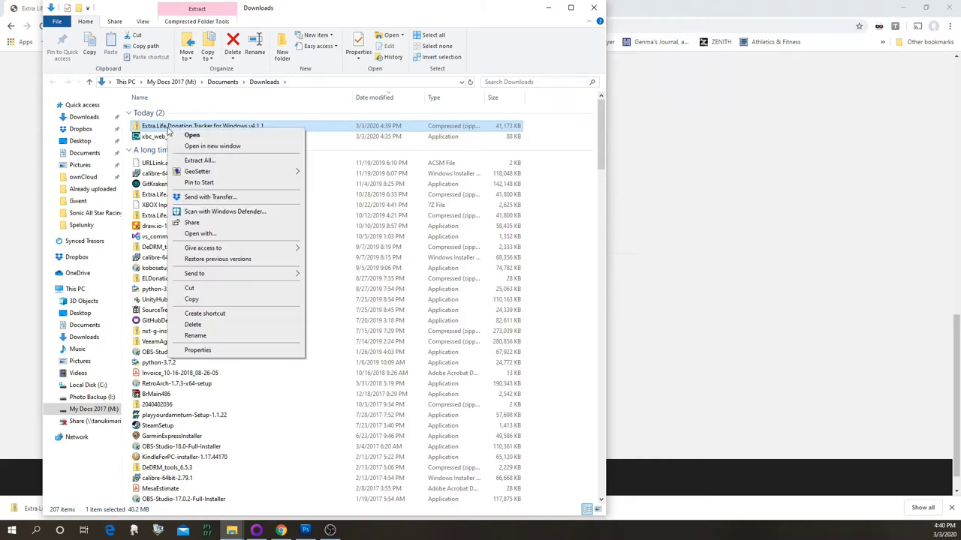
pyautogui.click(207, 164)
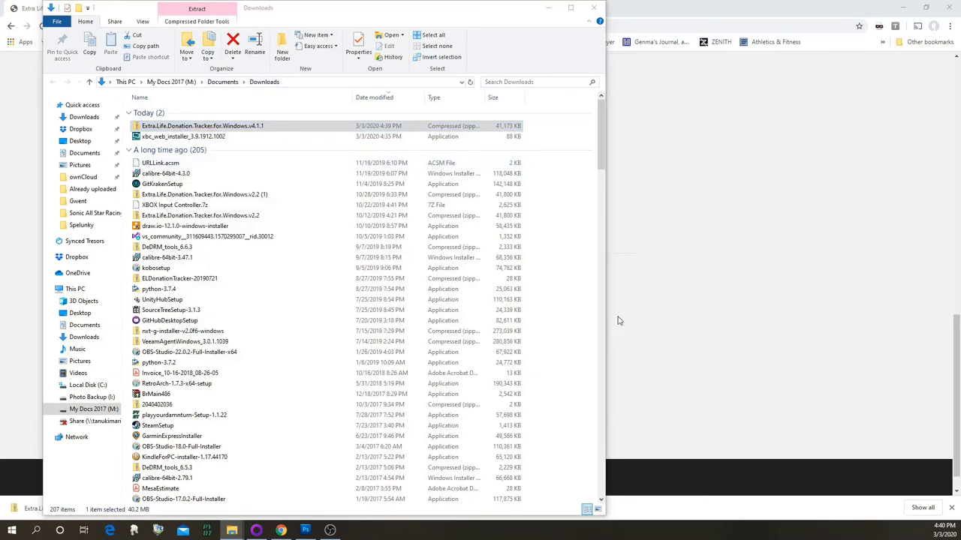
pyautogui.moveTo(736, 242); pyautogui.dragTo(545, 131)
pyautogui.click(445, 217)
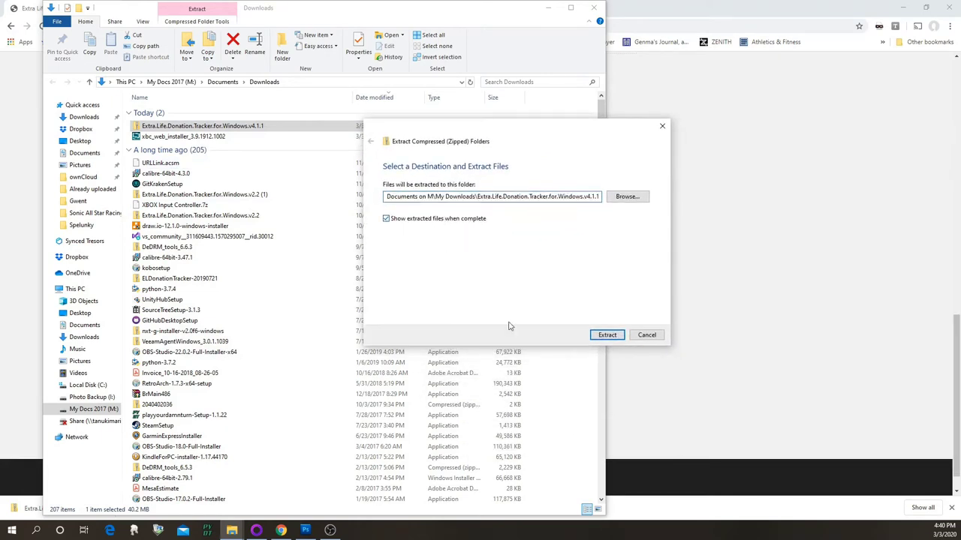
pyautogui.click(604, 336)
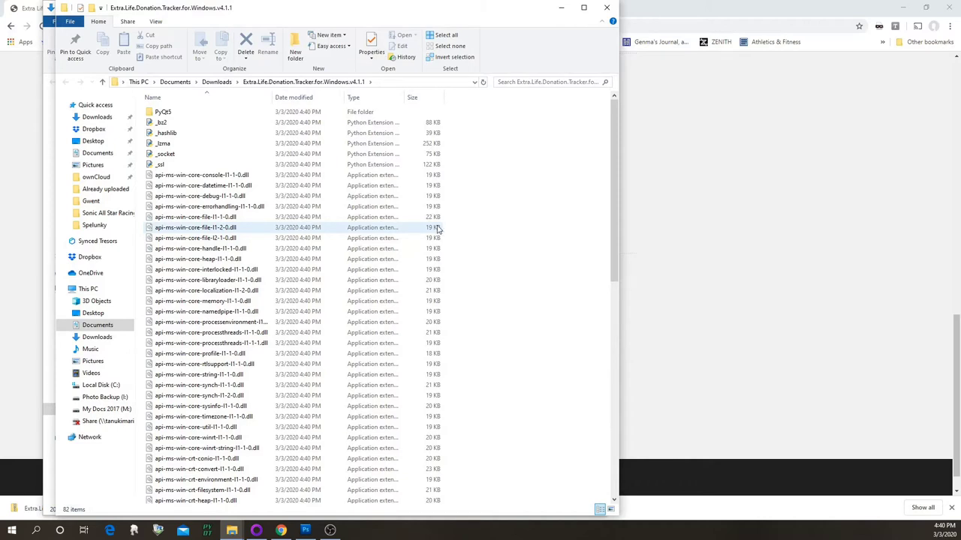
pyautogui.scroll(-7, 426, 226)
pyautogui.scroll(-4, 425, 225)
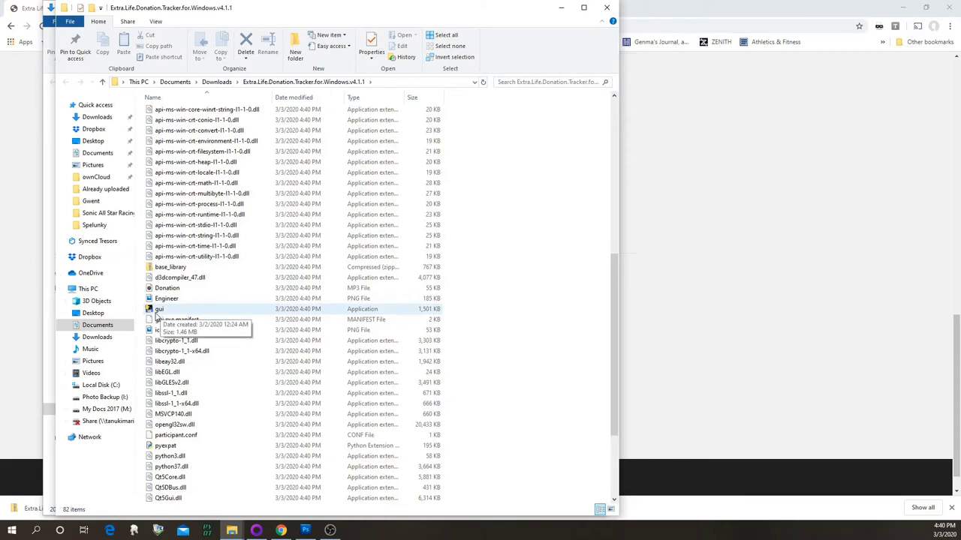
# Launch gui.exe past the SmartScreen warning and arrange the console and tracker windows side by side
pyautogui.doubleClick(169, 311)
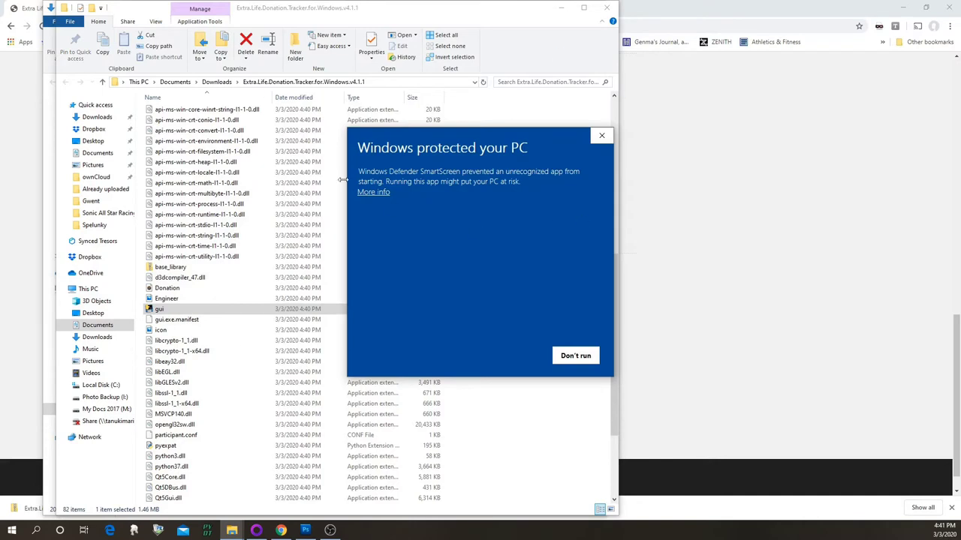
pyautogui.click(370, 194)
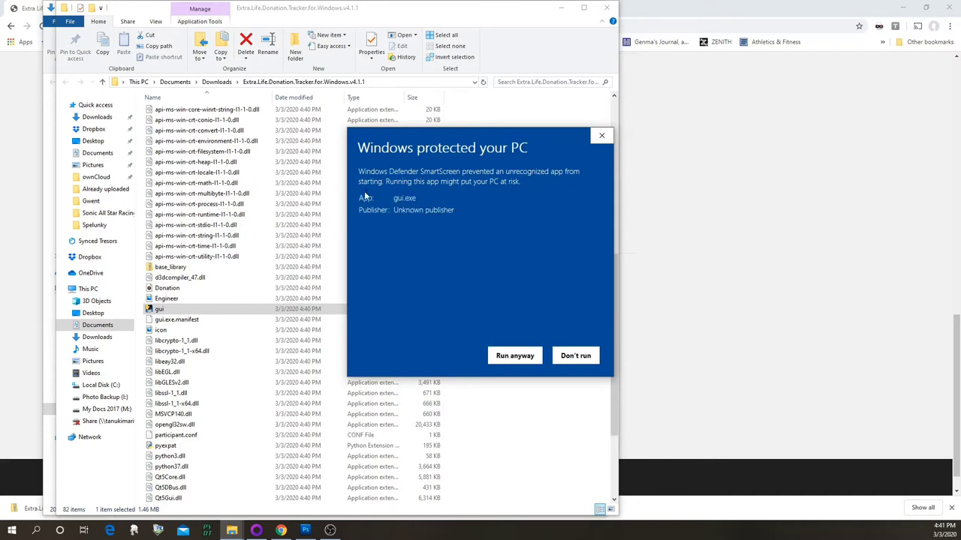
pyautogui.click(506, 360)
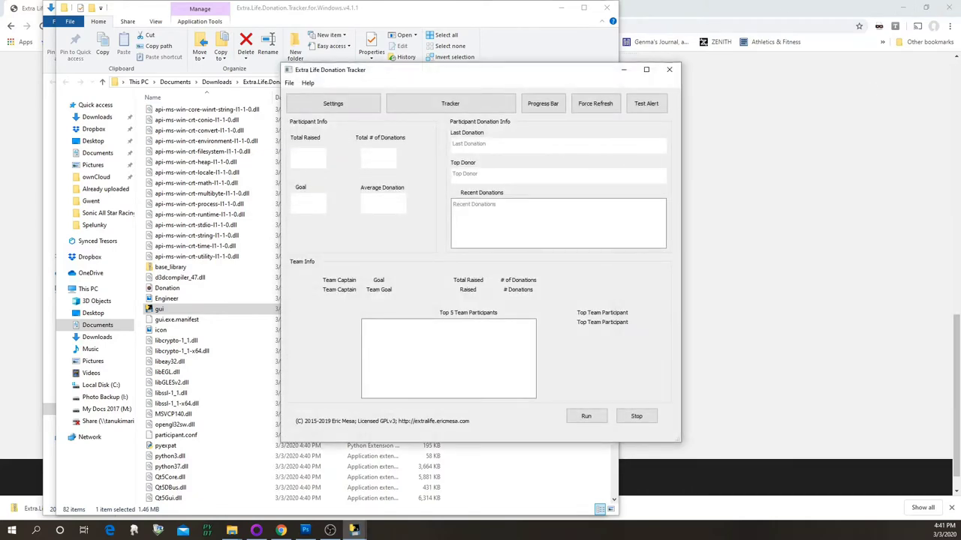
pyautogui.moveTo(804, 104); pyautogui.dragTo(192, 120)
pyautogui.moveTo(412, 79); pyautogui.dragTo(472, 60)
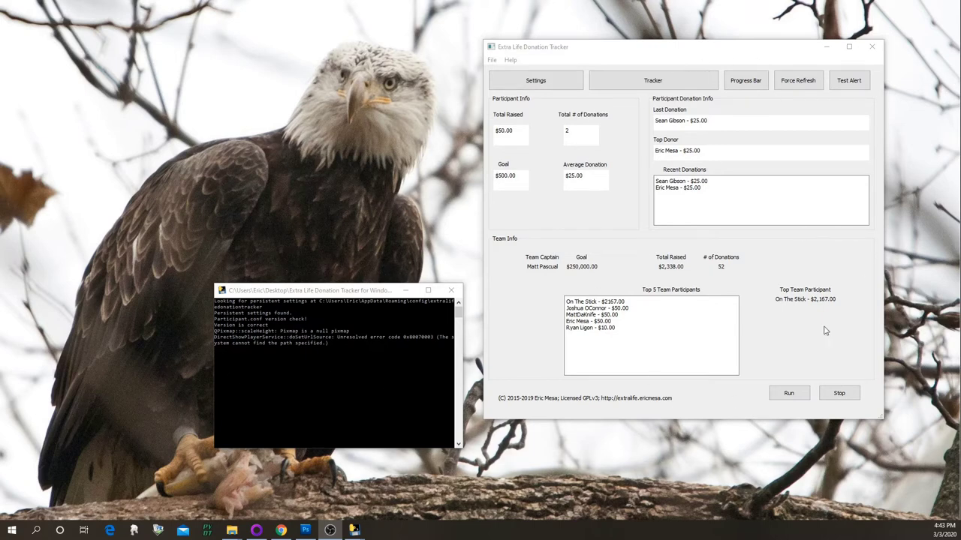
# Open the tracker's Settings, then bring up the participant's Extra Life page in Chrome
pyautogui.click(773, 288)
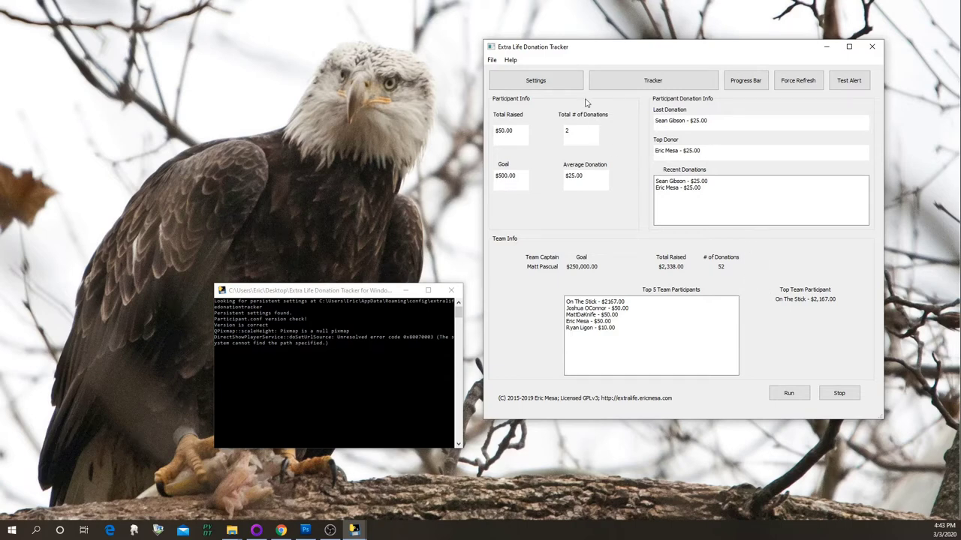
pyautogui.click(539, 81)
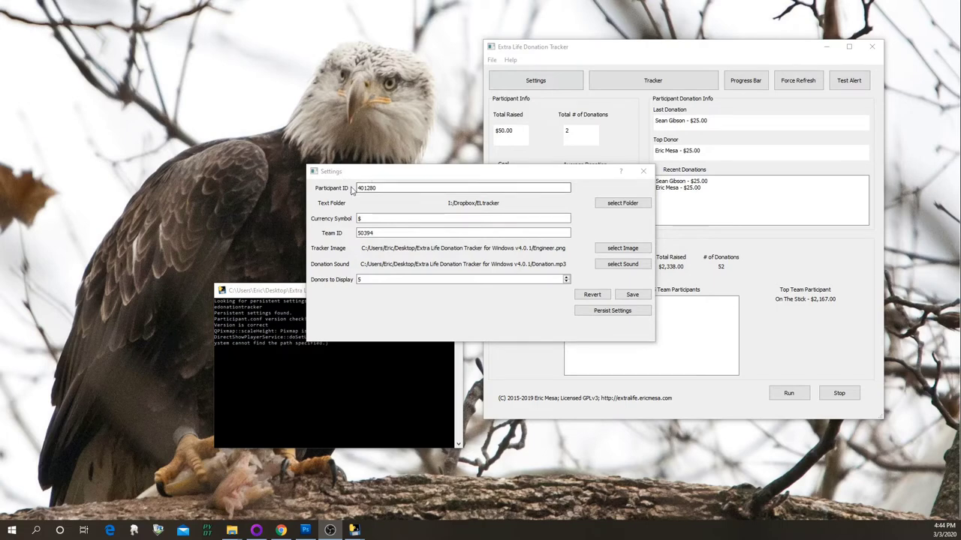
pyautogui.click(280, 531)
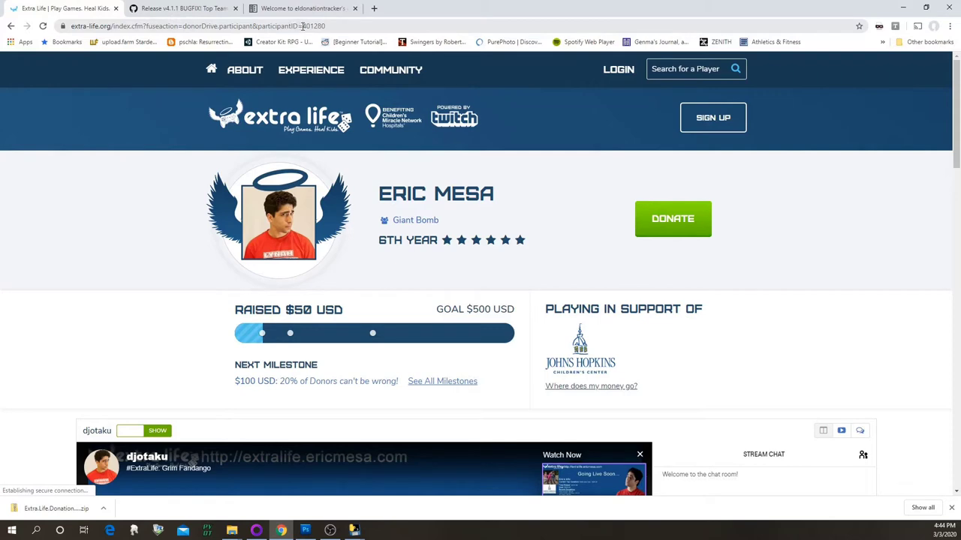
# Select the participant ID in Chrome's address bar and compare it with the Settings Participant ID field
pyautogui.click(300, 26)
pyautogui.doubleClick(351, 26)
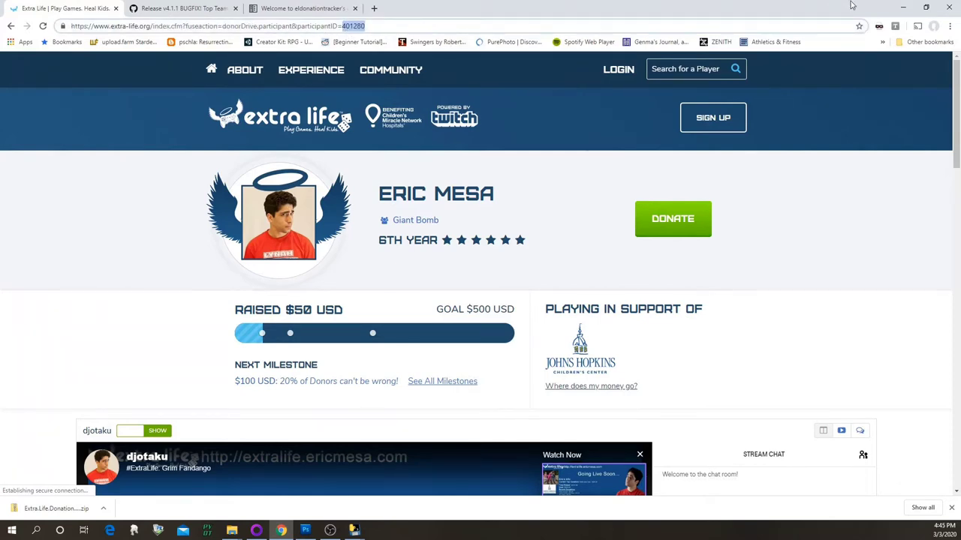
pyautogui.click(903, 8)
pyautogui.click(387, 187)
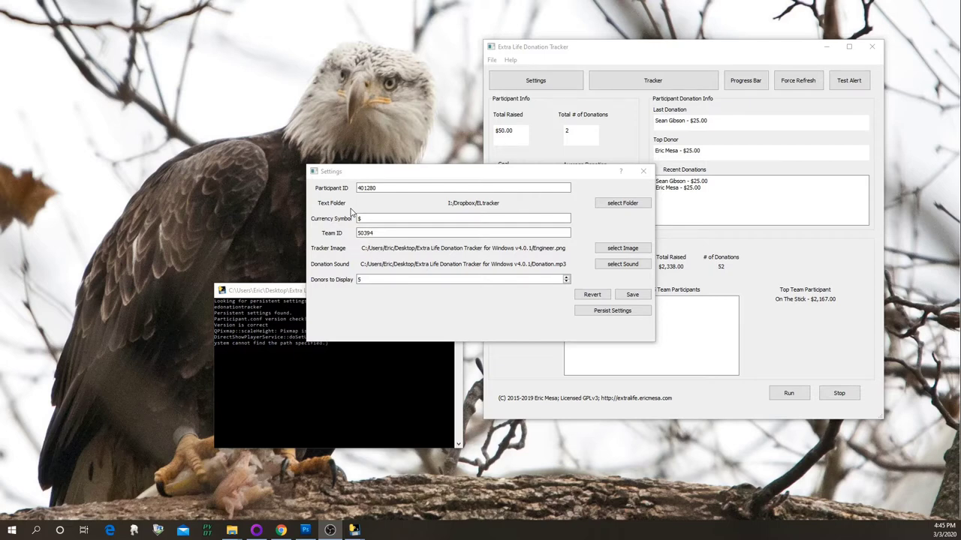
# Check the Giant Bomb team page's team ID in the address bar, then return to Settings
pyautogui.click(370, 217)
pyautogui.click(280, 531)
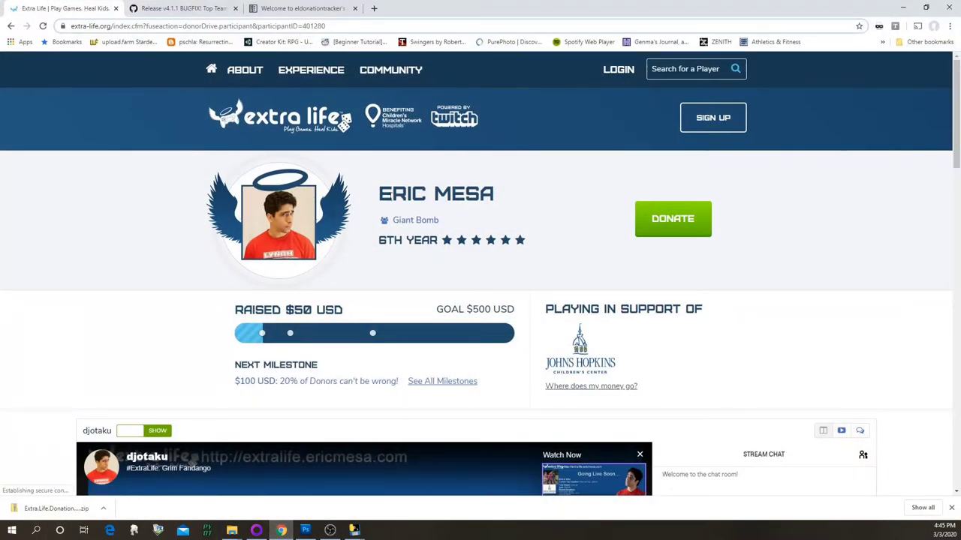
pyautogui.click(408, 223)
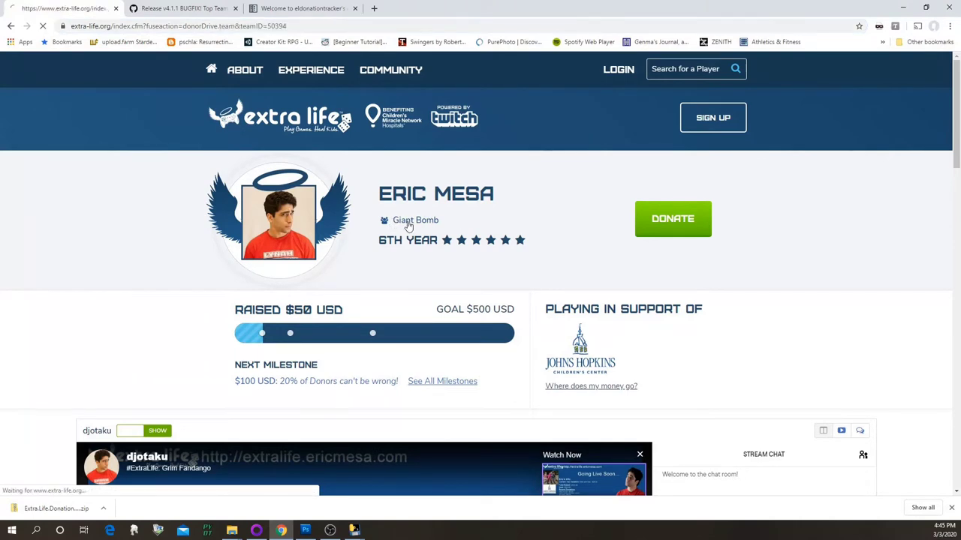
pyautogui.moveTo(327, 25); pyautogui.dragTo(303, 29)
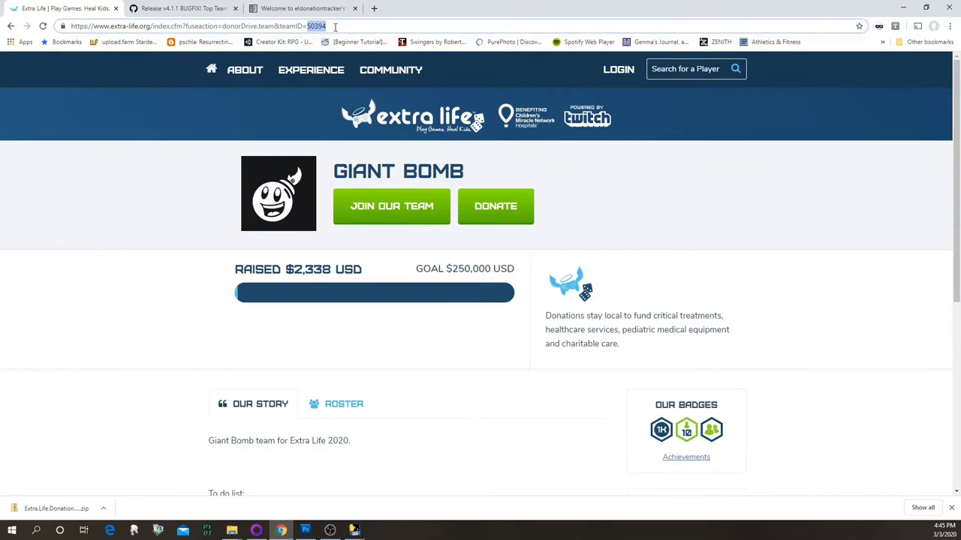
pyautogui.click(902, 7)
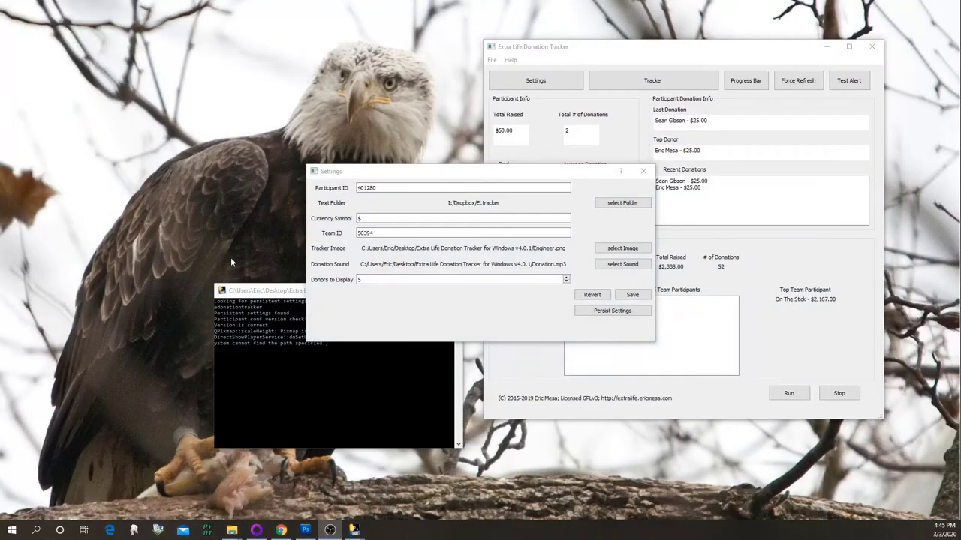
# Check the Team ID field, then open the Select File picker for a new tracker image
pyautogui.click(380, 233)
pyautogui.click(605, 250)
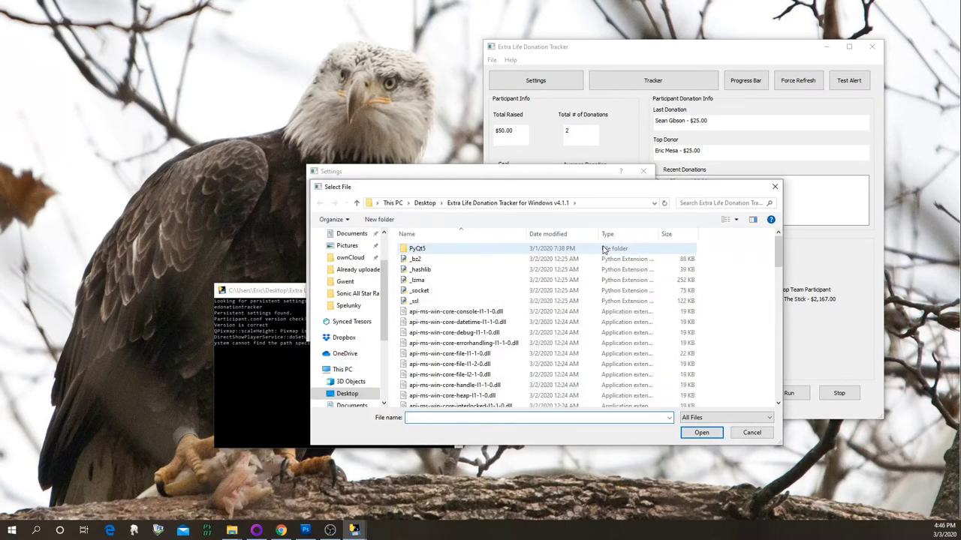